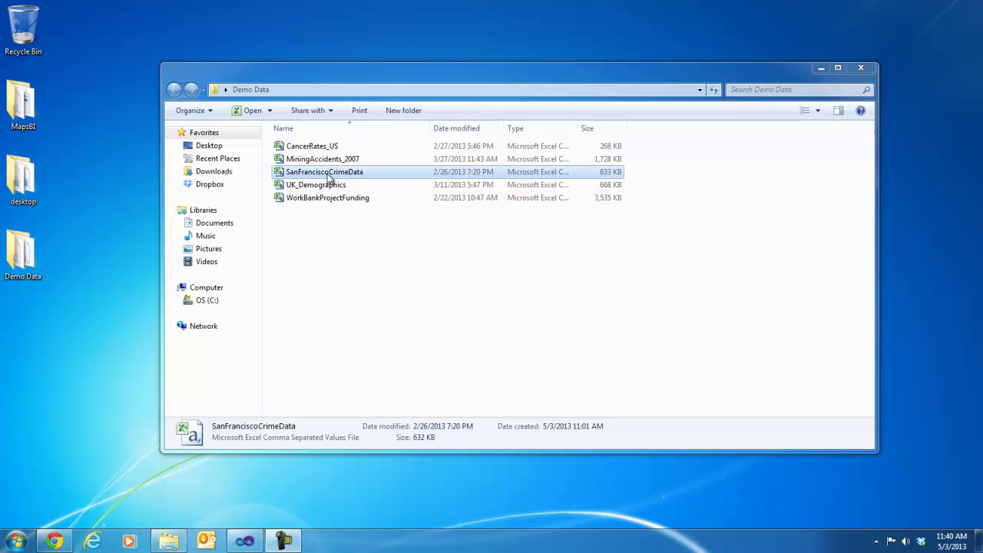
- Open the SanFranciscoCrimeData file and widen columns A through G so the headers and values are fully readable
double_click(328, 172)
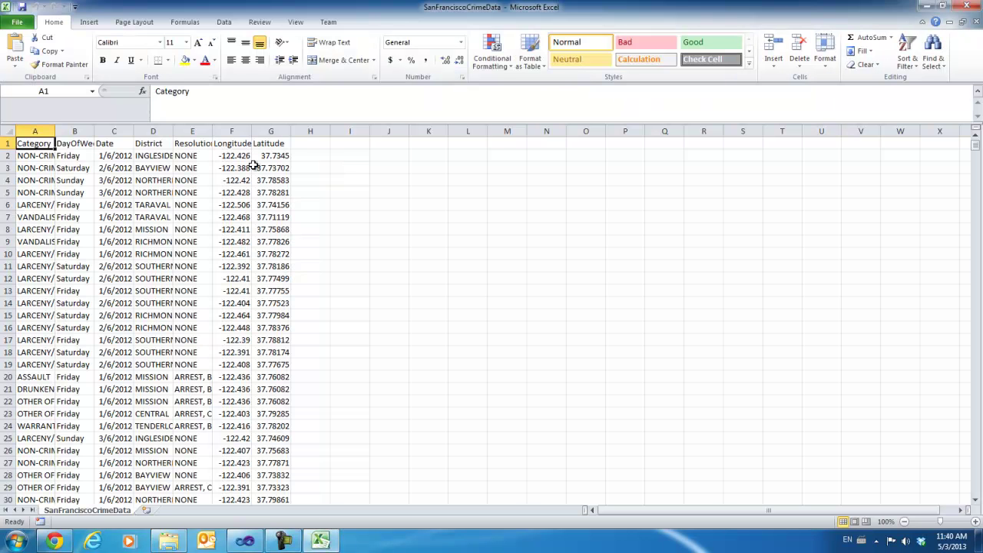
left_click_drag(55, 131, 137, 134)
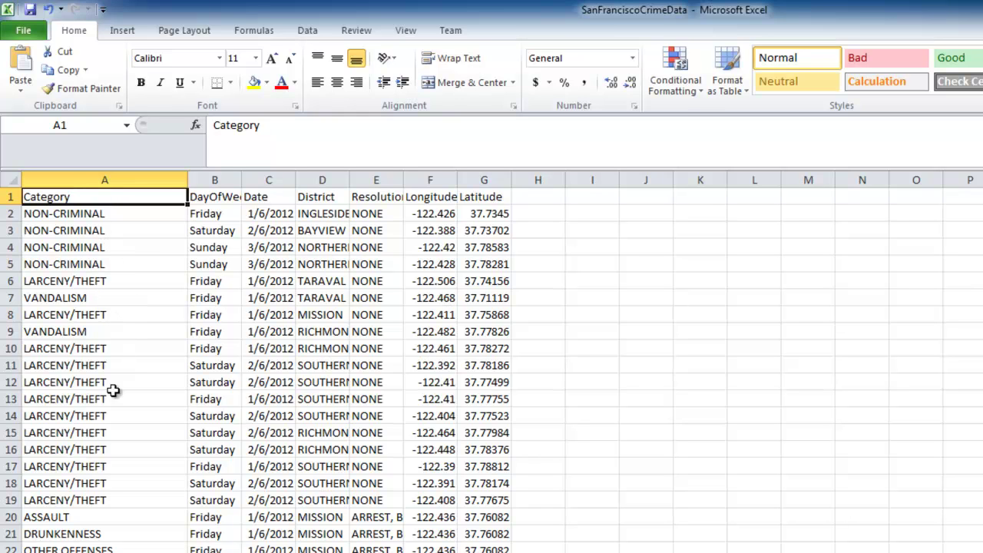
left_click_drag(242, 181, 640, 188)
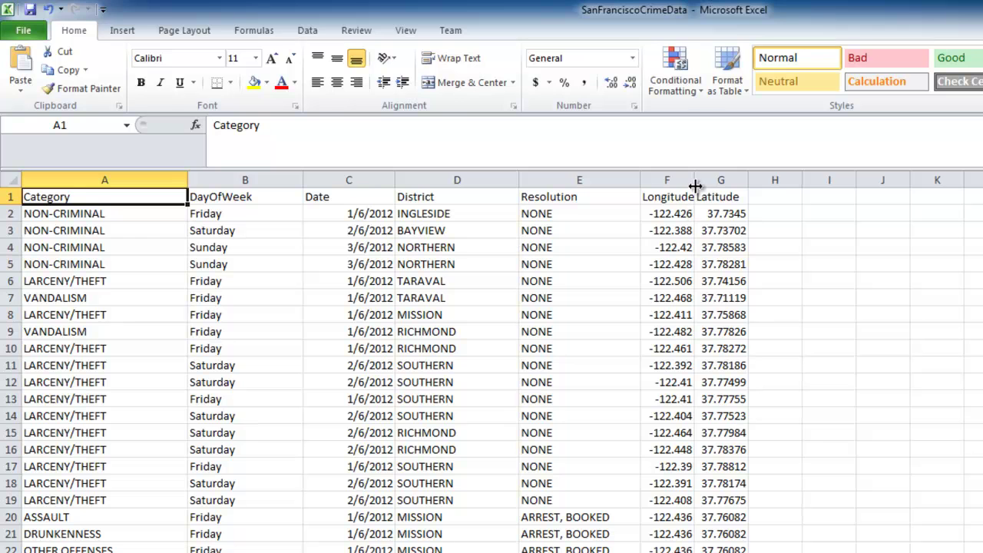
left_click_drag(694, 181, 831, 179)
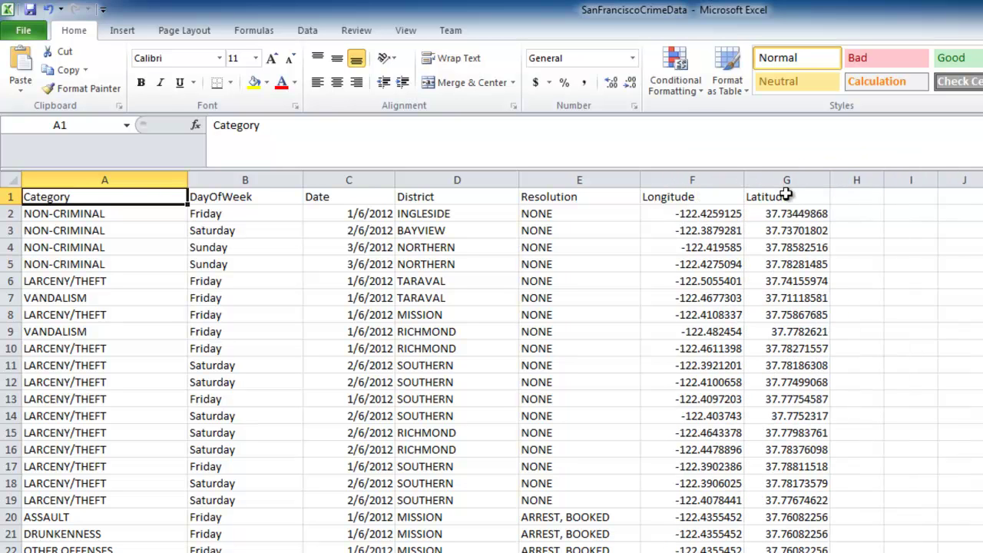
- Examine the Longitude and Latitude columns and look through the crime records down to the last rows and back
left_click_drag(714, 179, 768, 179)
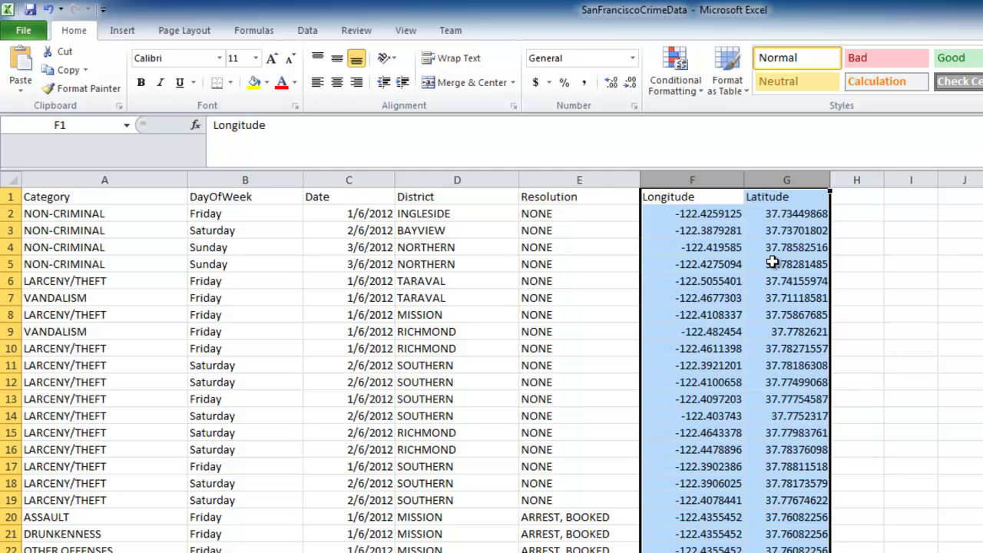
left_click(719, 219)
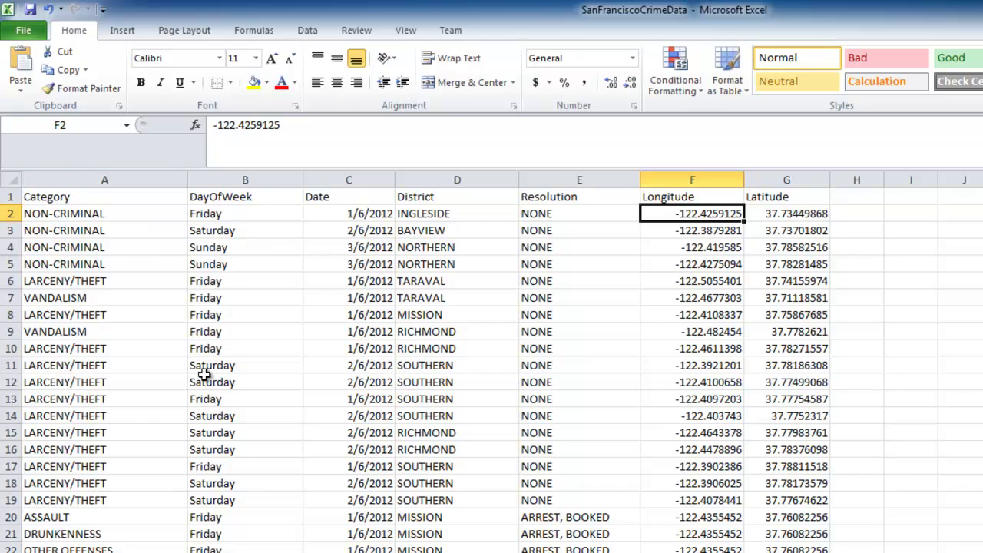
left_click(717, 278)
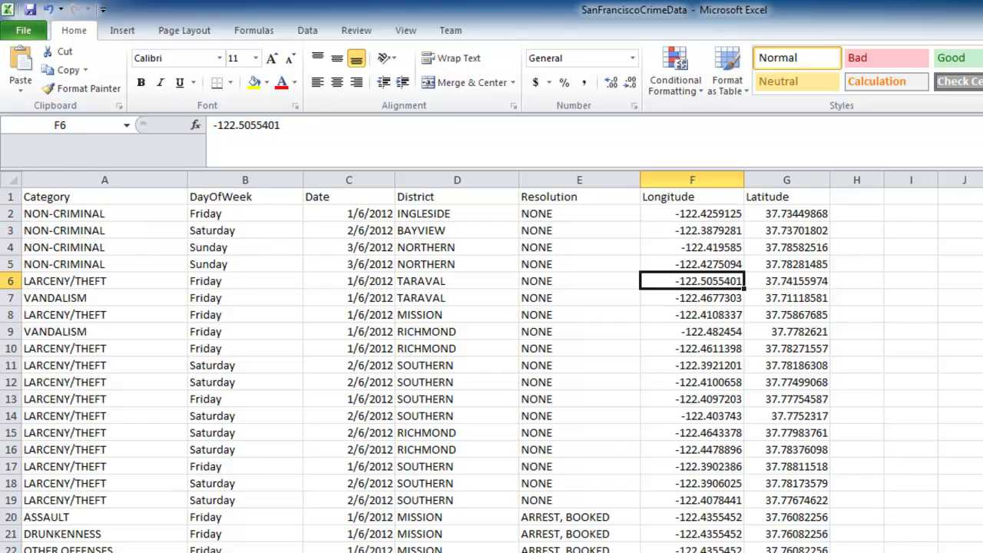
scroll(491, 368, "down", 20)
scroll(492, 368, "down", 20)
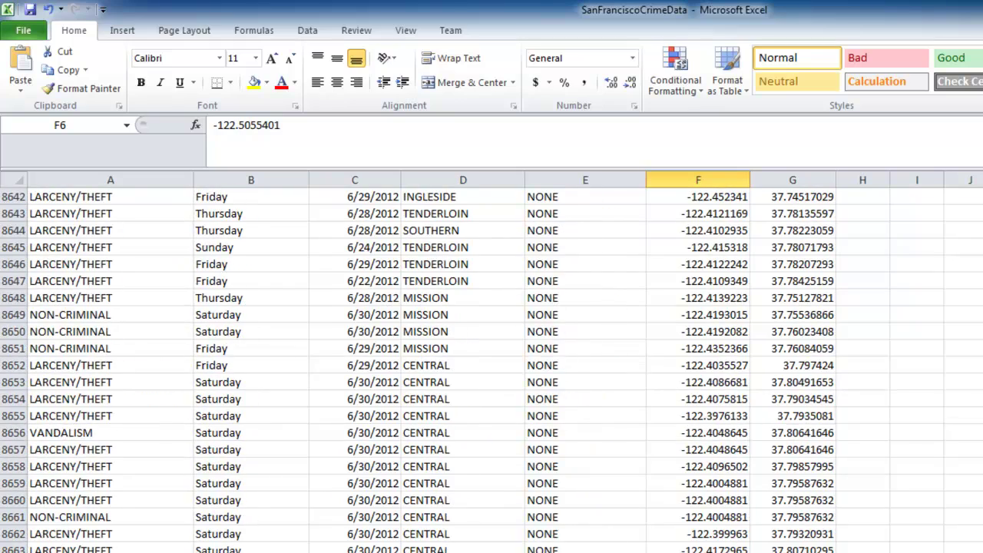
scroll(492, 369, "up", 20)
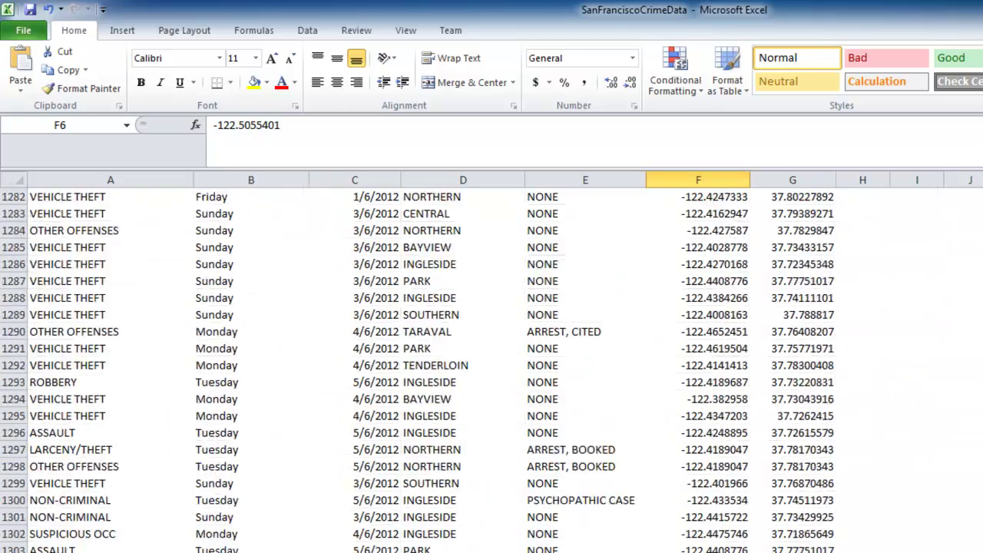
scroll(492, 368, "up", 20)
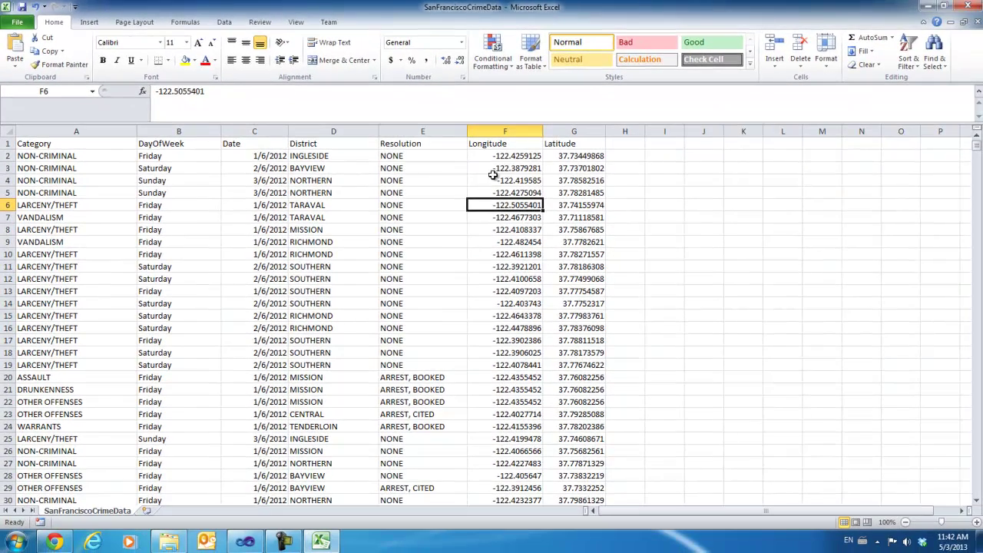
left_click(392, 176)
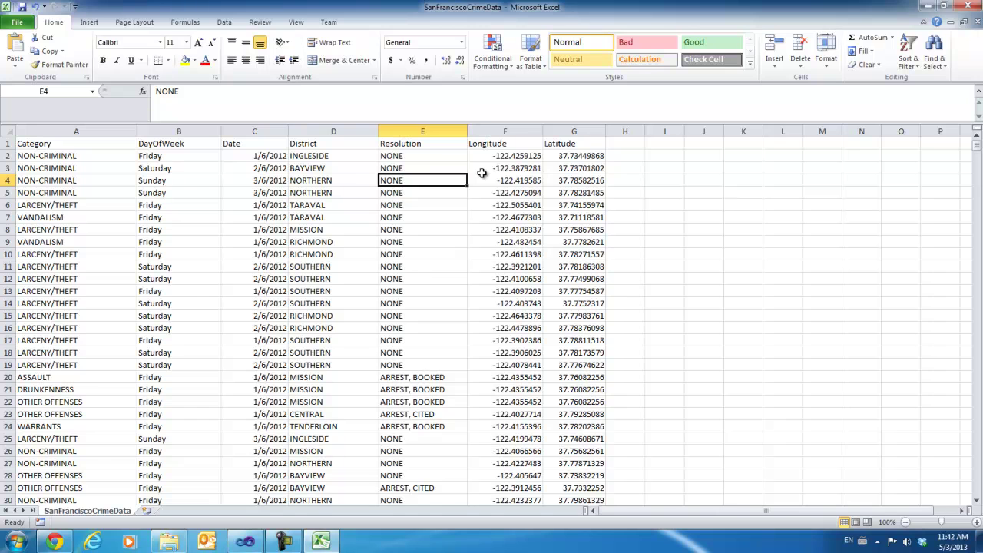
- Close the crime data spreadsheet without saving the changes and switch to the Maps BI dashboards page in Chrome
left_click(968, 8)
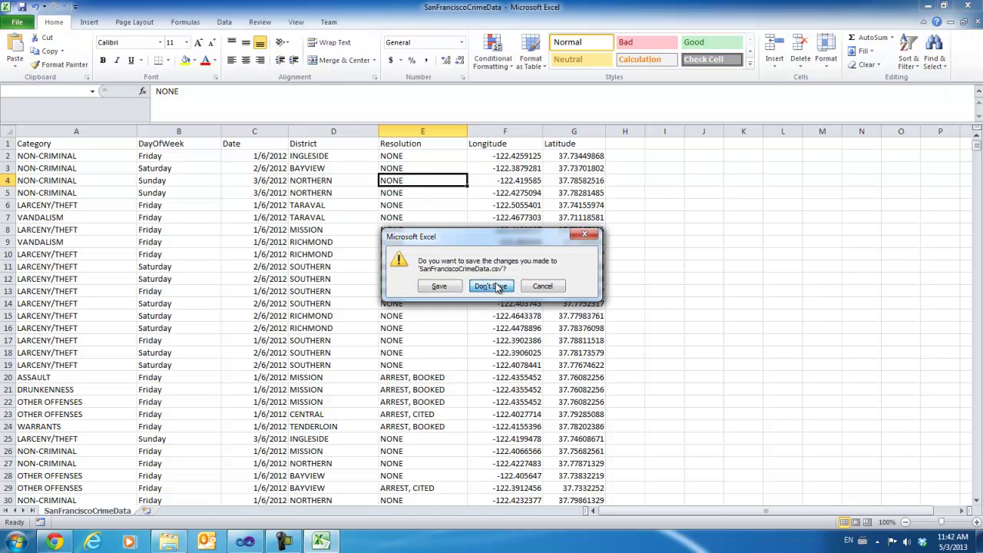
left_click(499, 286)
left_click(60, 542)
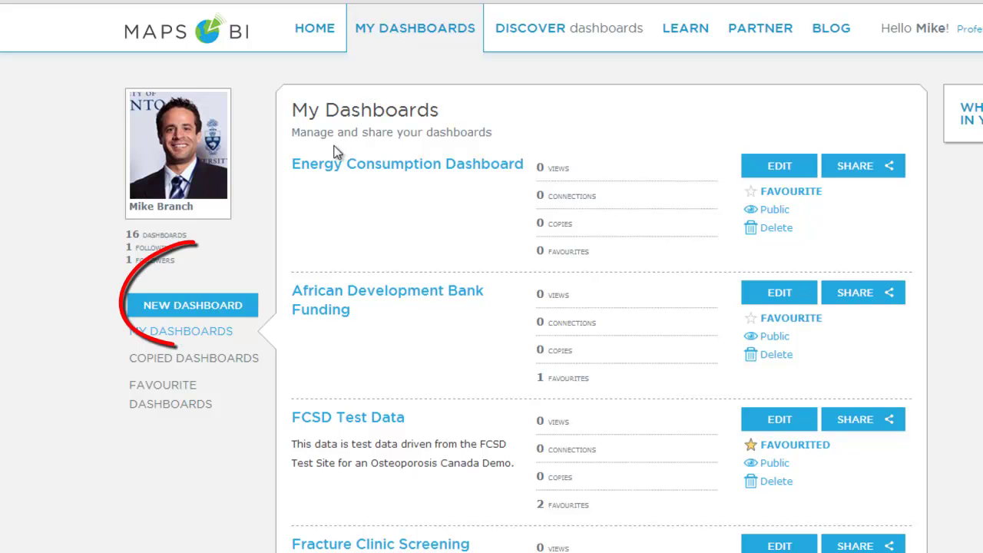
- Start a new dashboard from your own data and name it San Francisco Crime Data
left_click(204, 312)
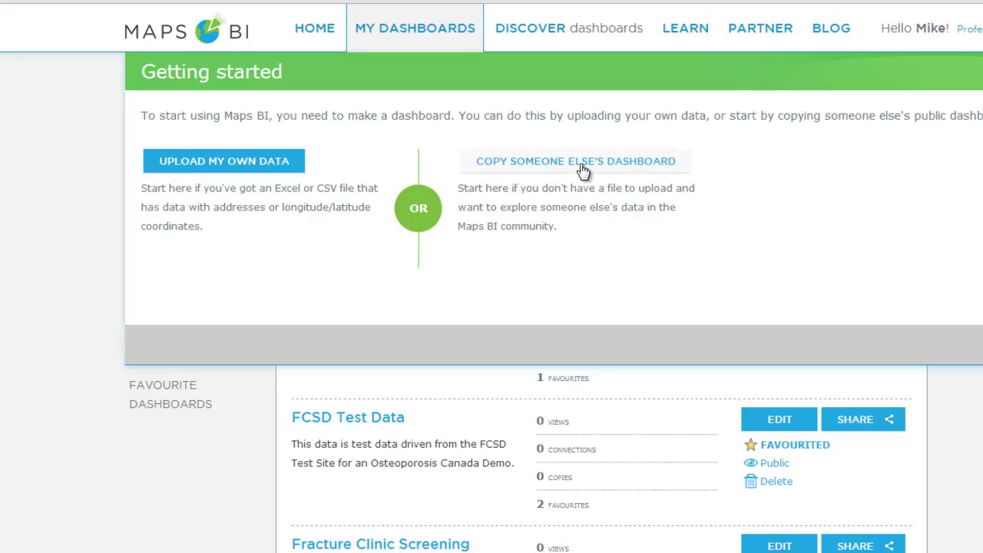
left_click(222, 171)
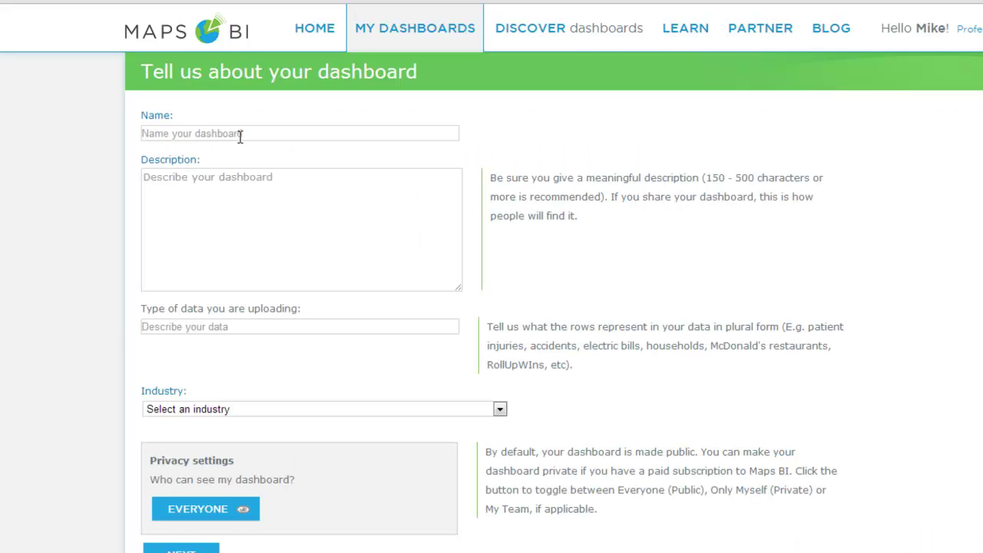
left_click(240, 136)
type("San")
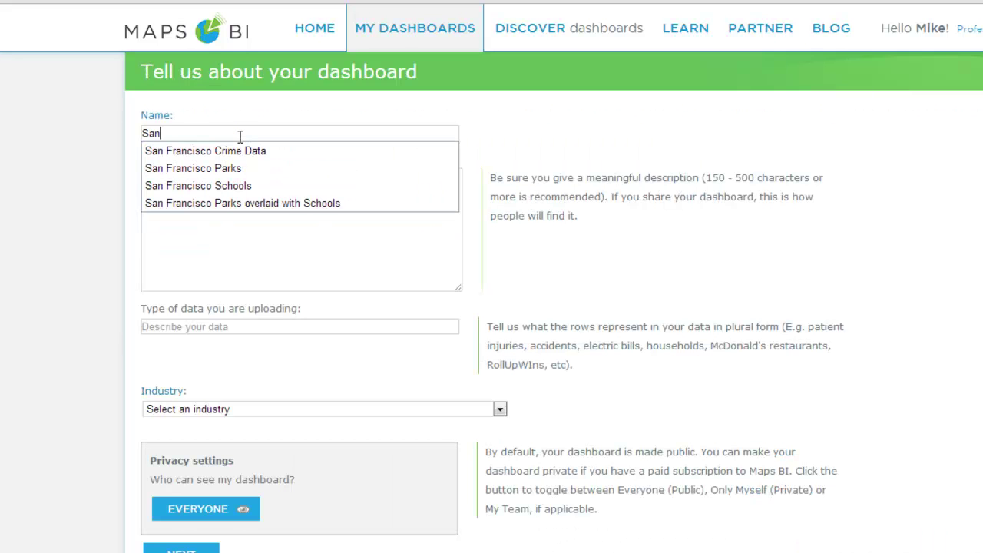
left_click(244, 151)
- Enter the dashboard description "San Francisco Crime Data for 2012."
left_click(213, 207)
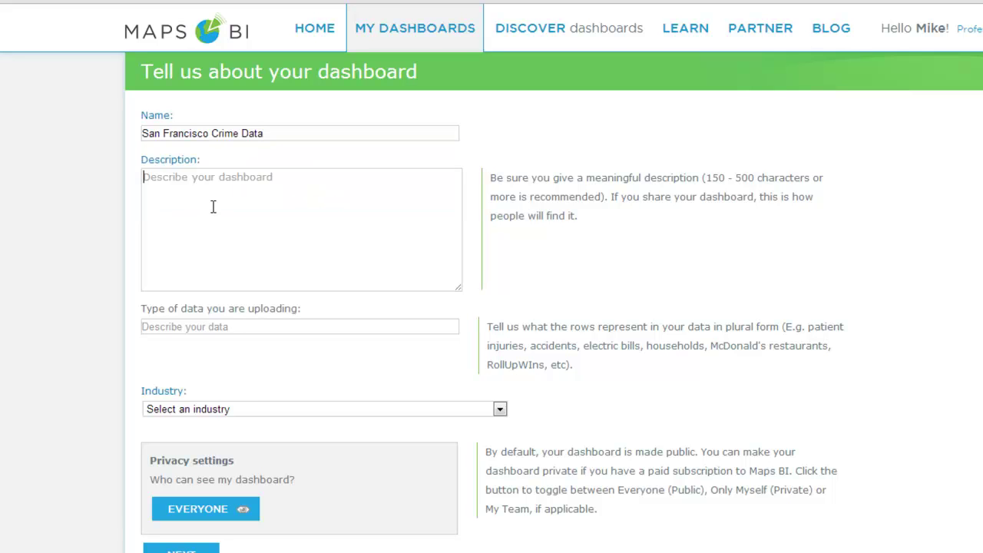
type("San F")
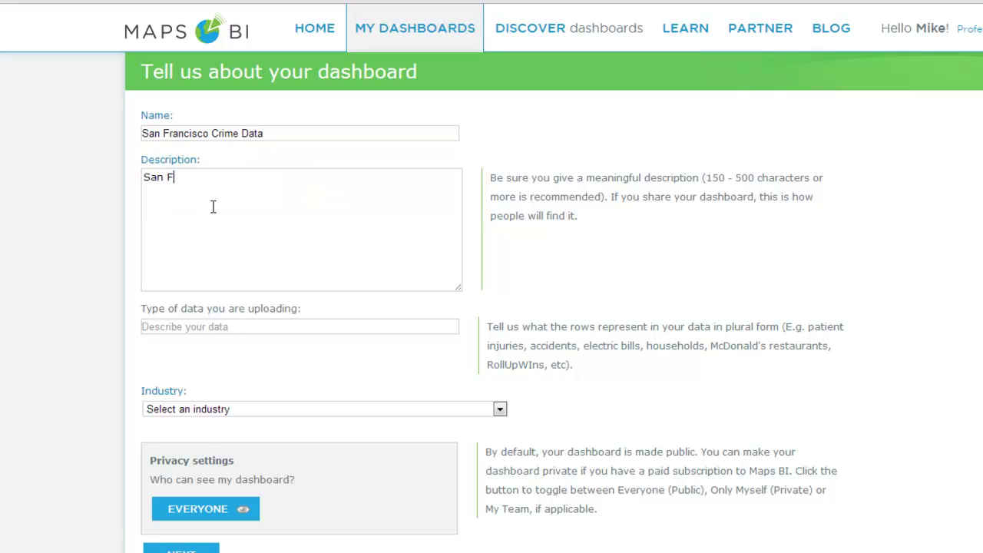
type("rancico")
key("BackSpace")
key("BackSpace")
key("BackSpace")
type("sco Crime Data for 2012.")
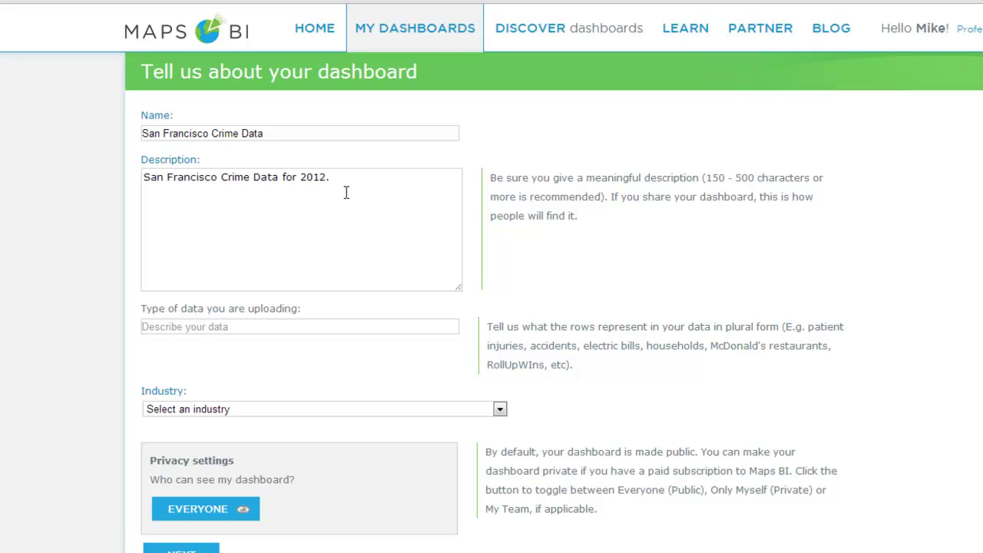
- Set the type of data being uploaded to crimes and the industry to Public Administration
left_click(253, 327)
type("crimes")
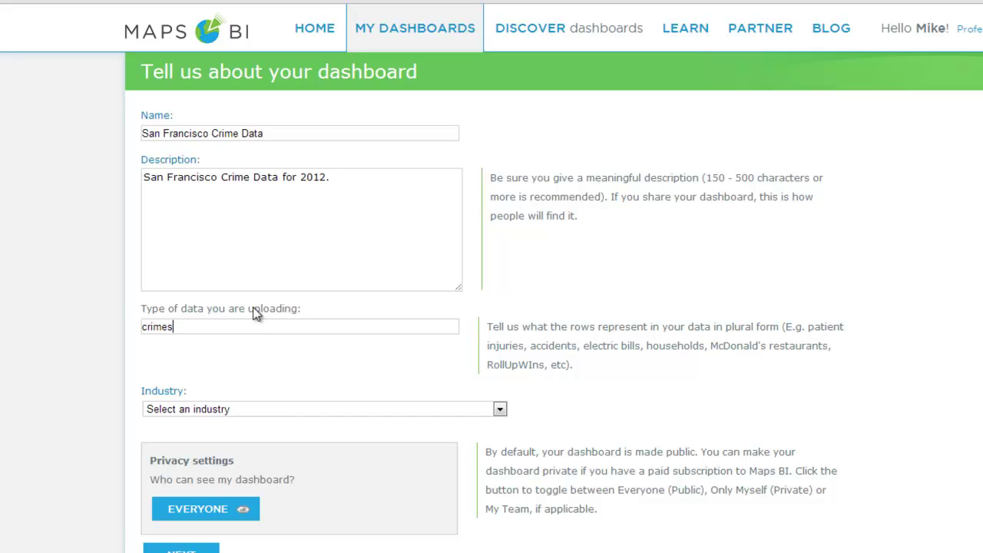
left_click(293, 413)
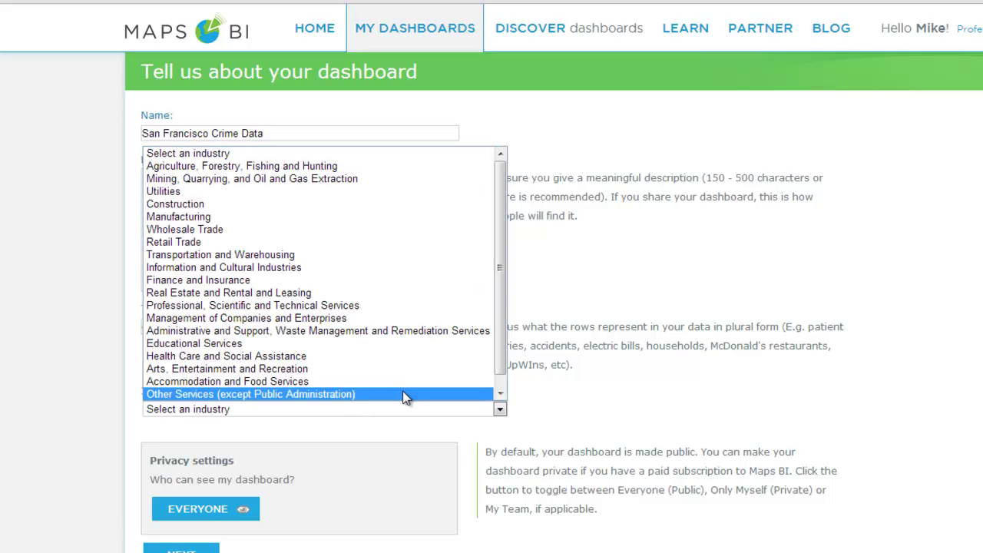
scroll(307, 356, "down", 1)
left_click(315, 395)
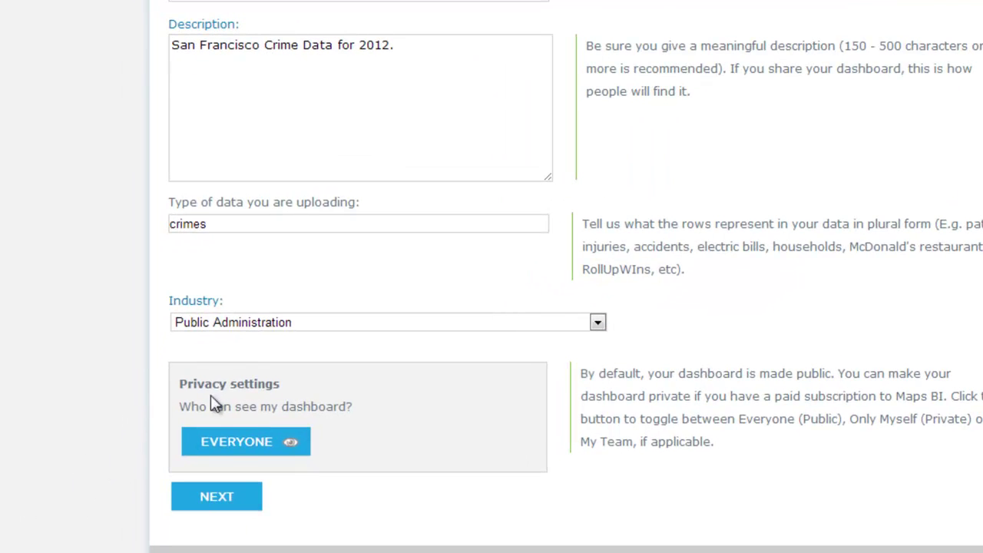
- Cycle the dashboard's privacy through Only Myself and My Team back to Everyone, and continue to the data upload
left_click(239, 442)
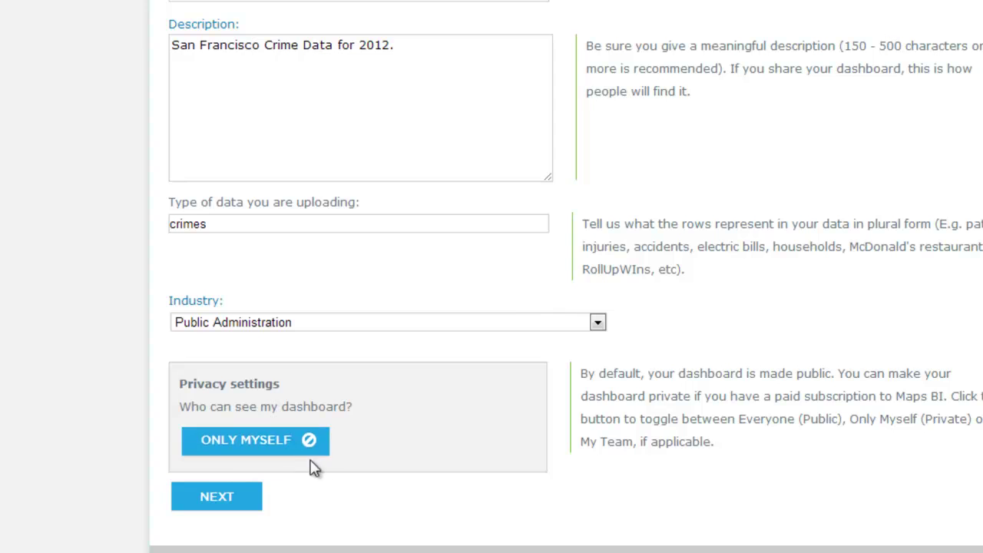
left_click(285, 450)
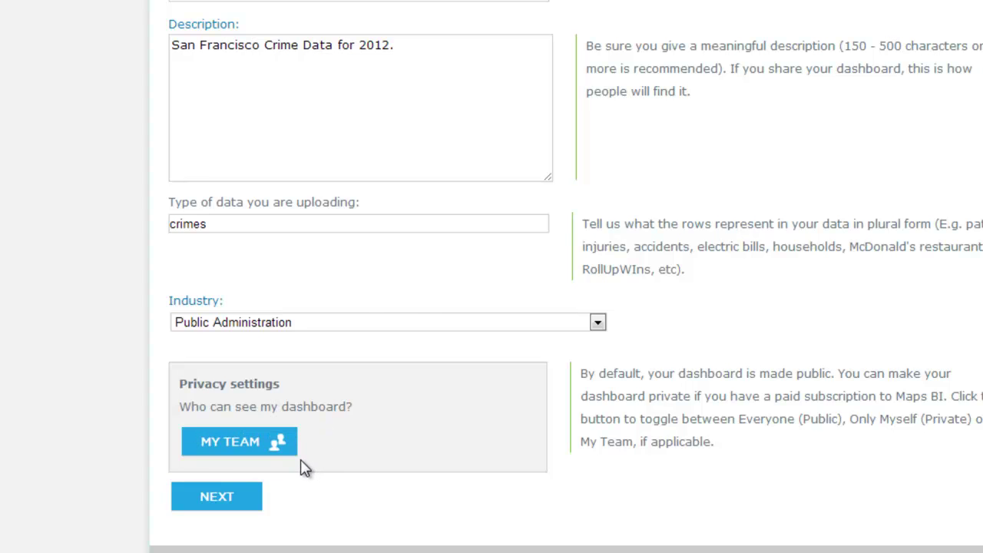
left_click(270, 453)
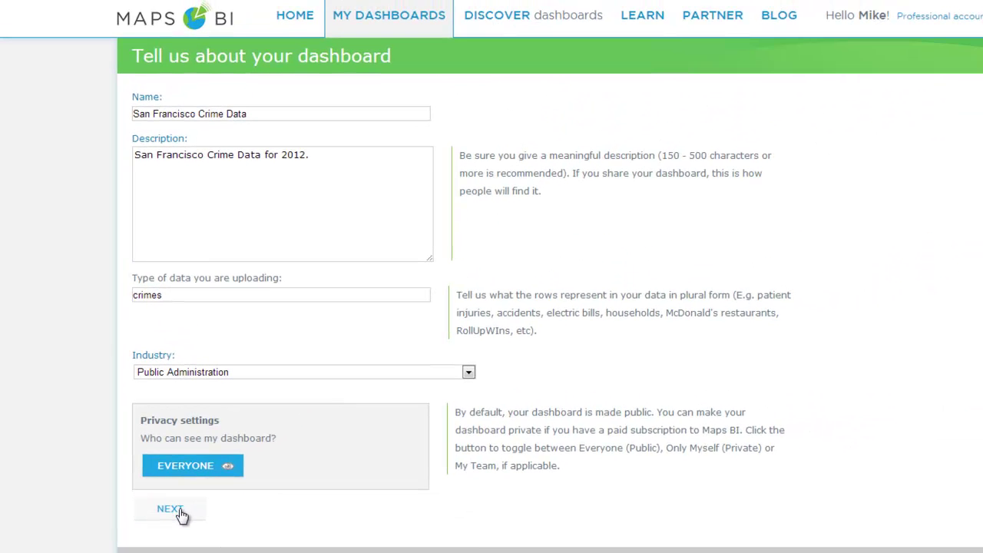
left_click(180, 511)
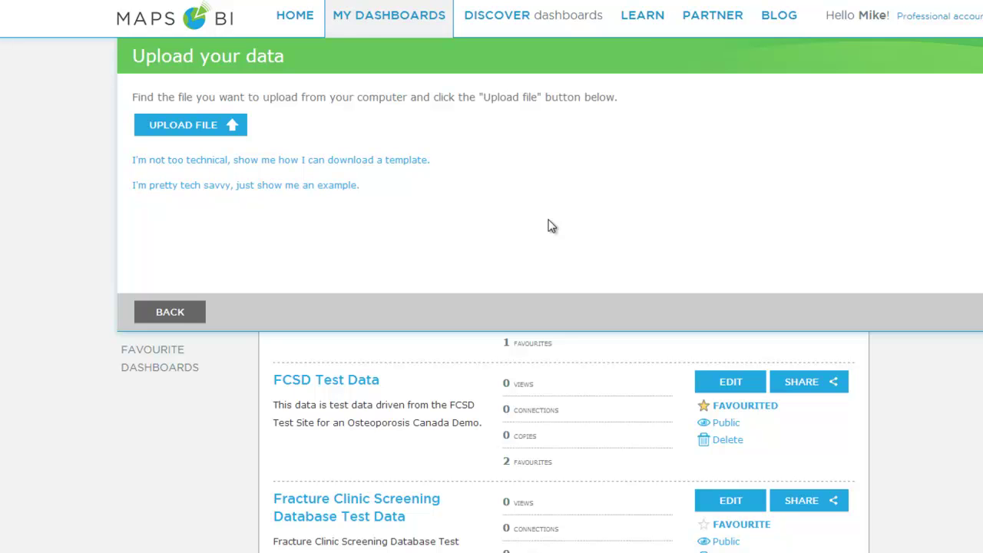
- Show the example data layout, then upload the SanFranciscoCrimeData file and finish creating the dashboard
left_click(172, 192)
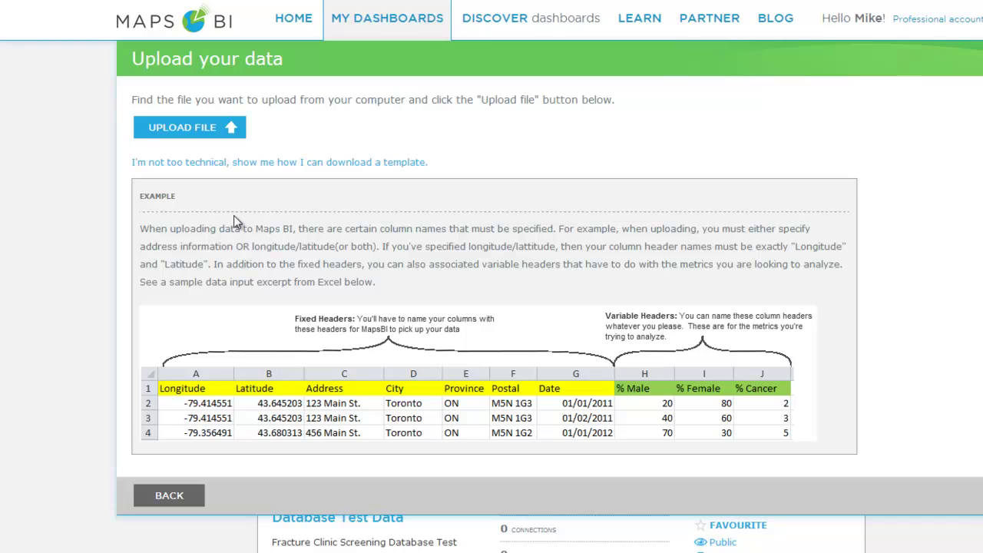
left_click(192, 129)
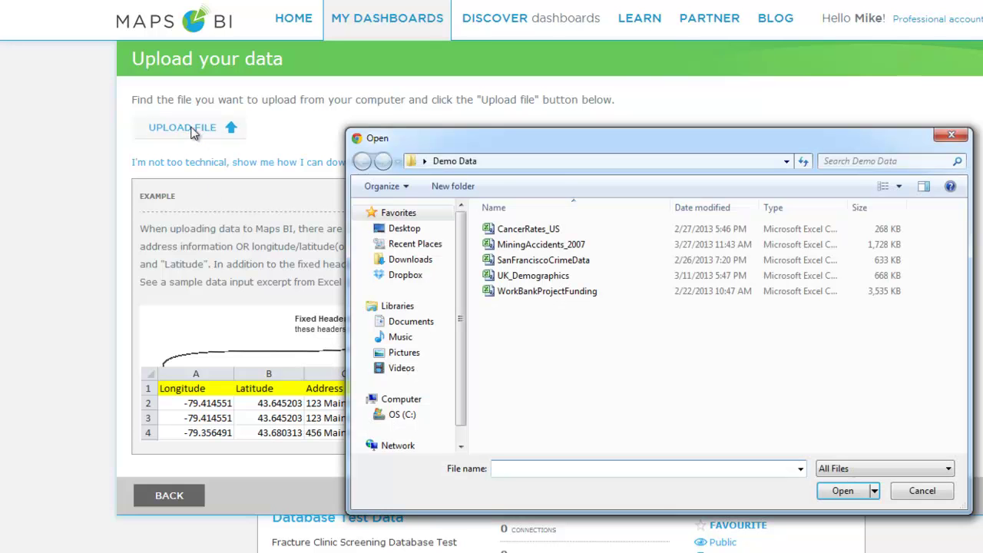
double_click(552, 263)
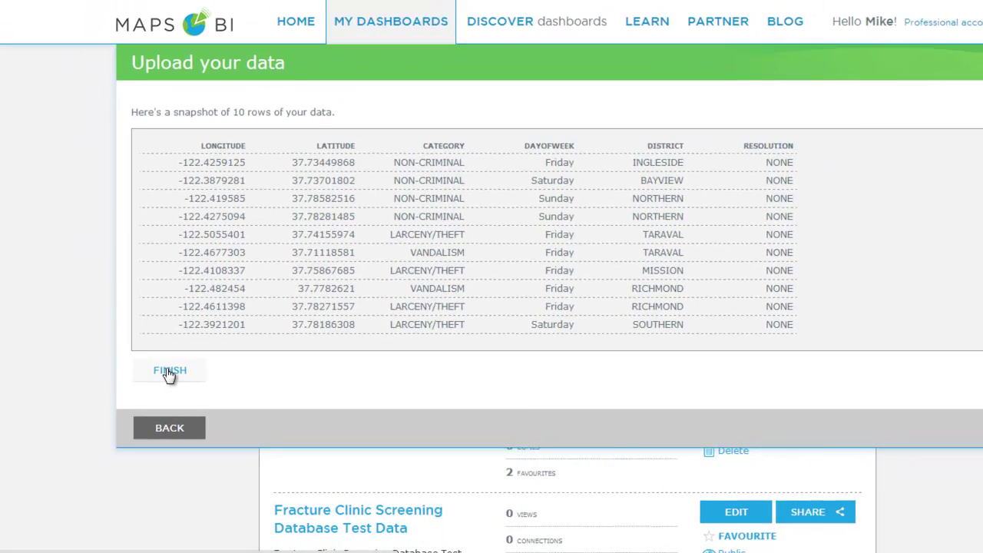
left_click(121, 370)
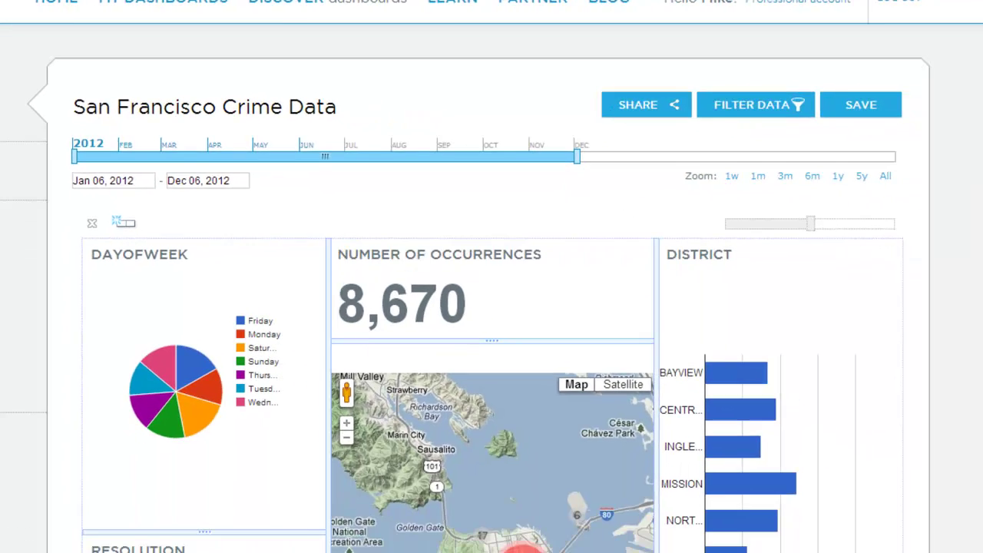
- Examine the day-of-week, resolution and district charts of the new dashboard for the whole city
scroll(976, 280, "down", 3)
scroll(980, 206, "down", 1)
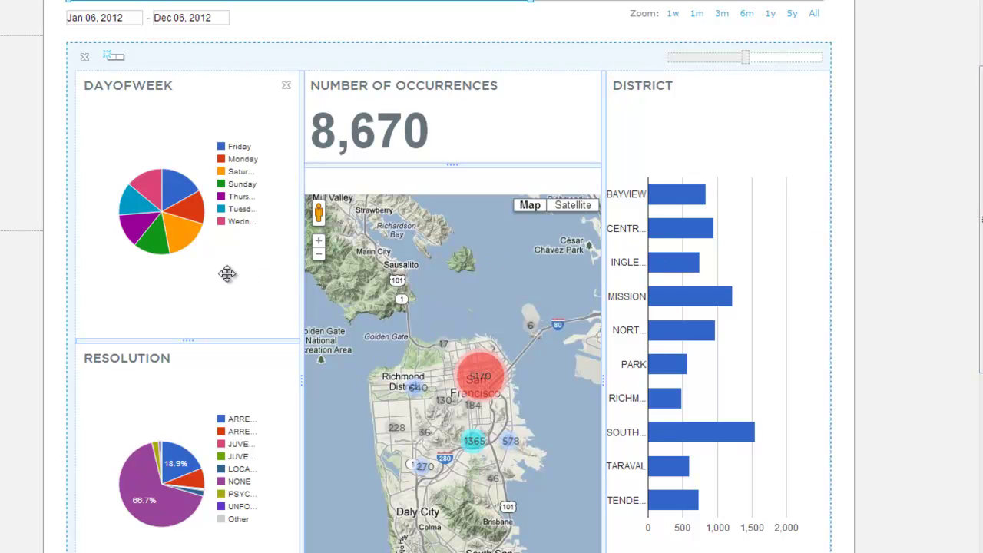
mouse_move(153, 238)
mouse_move(156, 522)
mouse_move(697, 189)
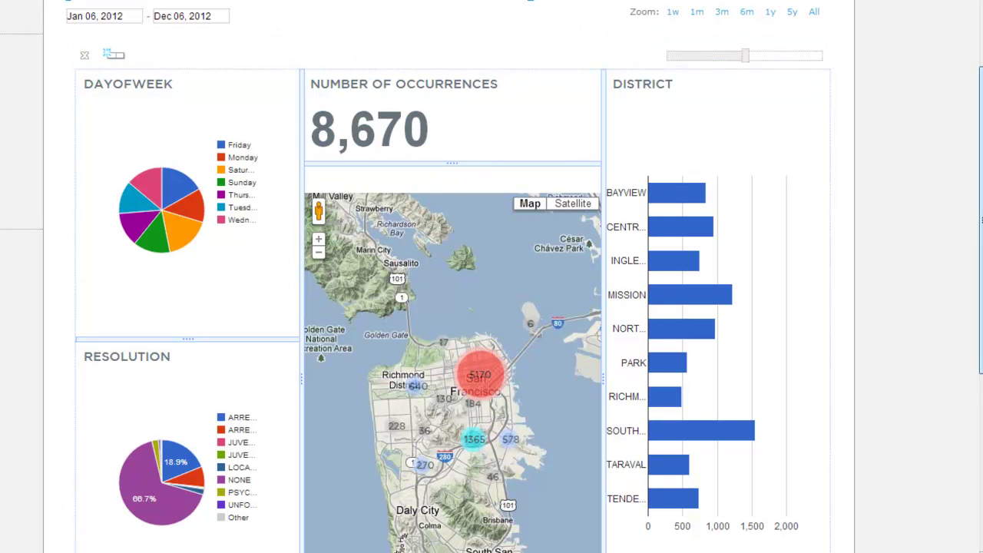
- Zoom the dashboard map in to the Diamond Heights and Glen Park area and examine the occurrence count and pie charts
scroll(980, 361, "down", 1)
scroll(448, 349, "up", 1)
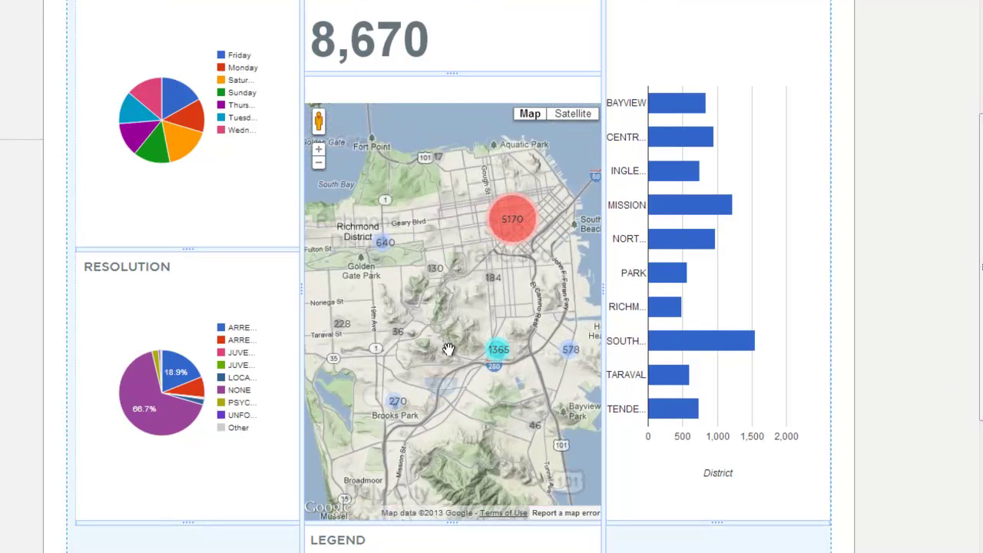
scroll(449, 349, "up", 2)
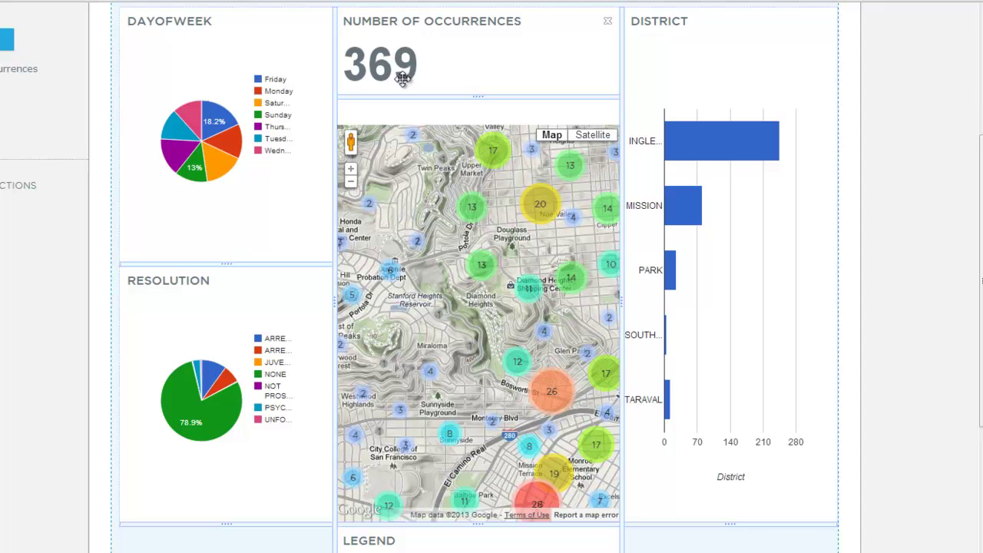
mouse_move(200, 167)
mouse_move(186, 393)
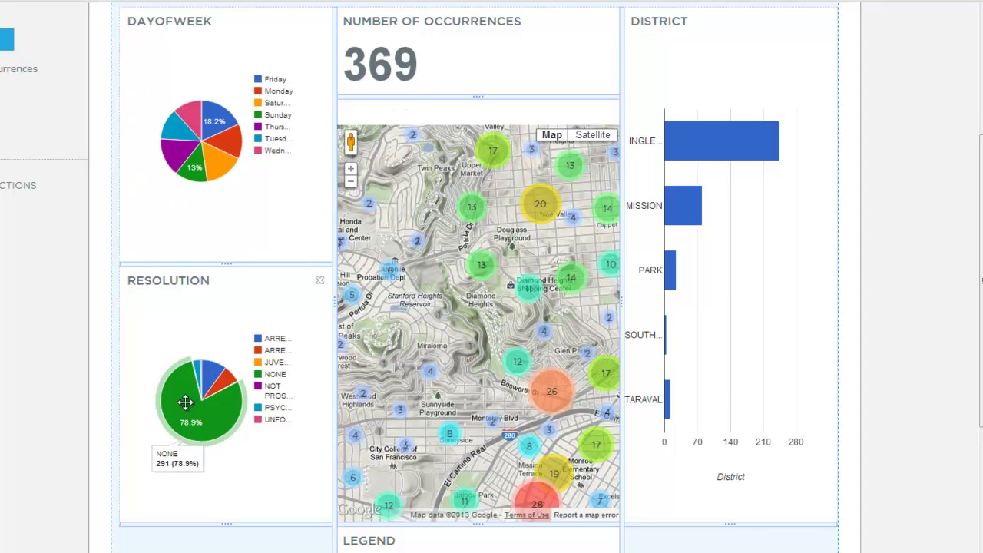